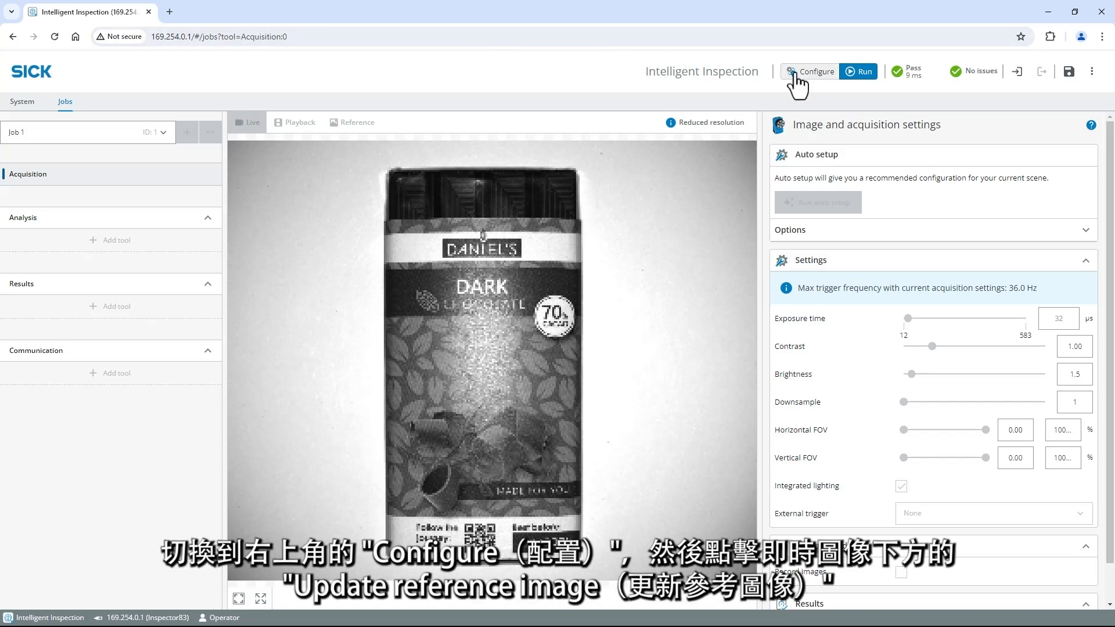
# Switch the job to configuration mode and store the current live image of the chocolate bar as the reference image
pyautogui.click(816, 72)
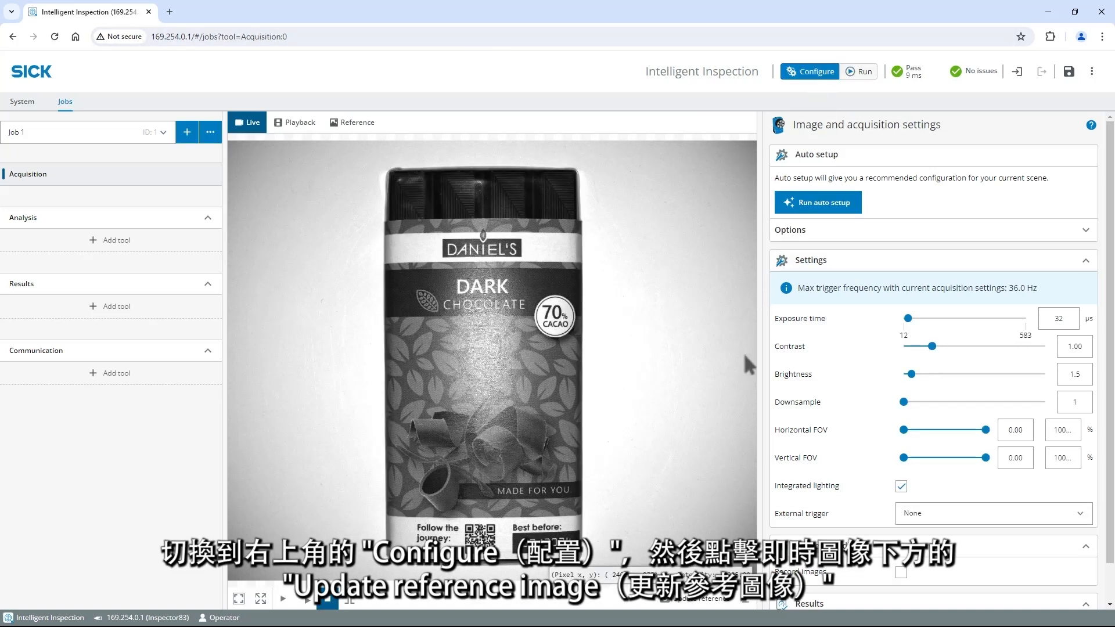
pyautogui.click(704, 601)
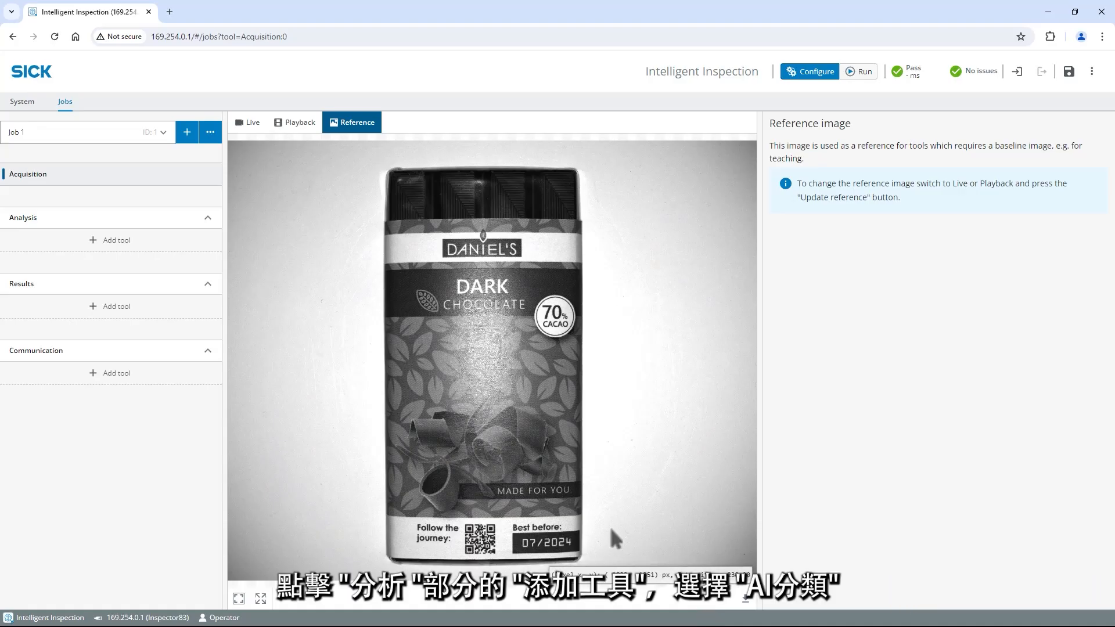
# Add an AI Classification analysis tool and fit its region around the whole chocolate bar with some margin for position variation
pyautogui.click(180, 250)
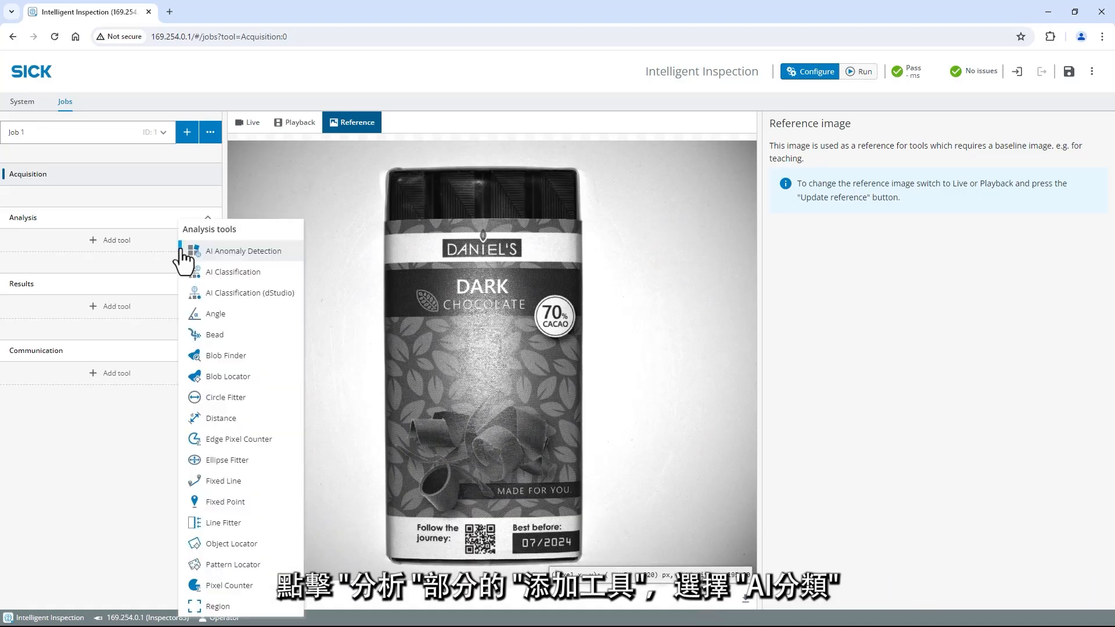
pyautogui.click(268, 273)
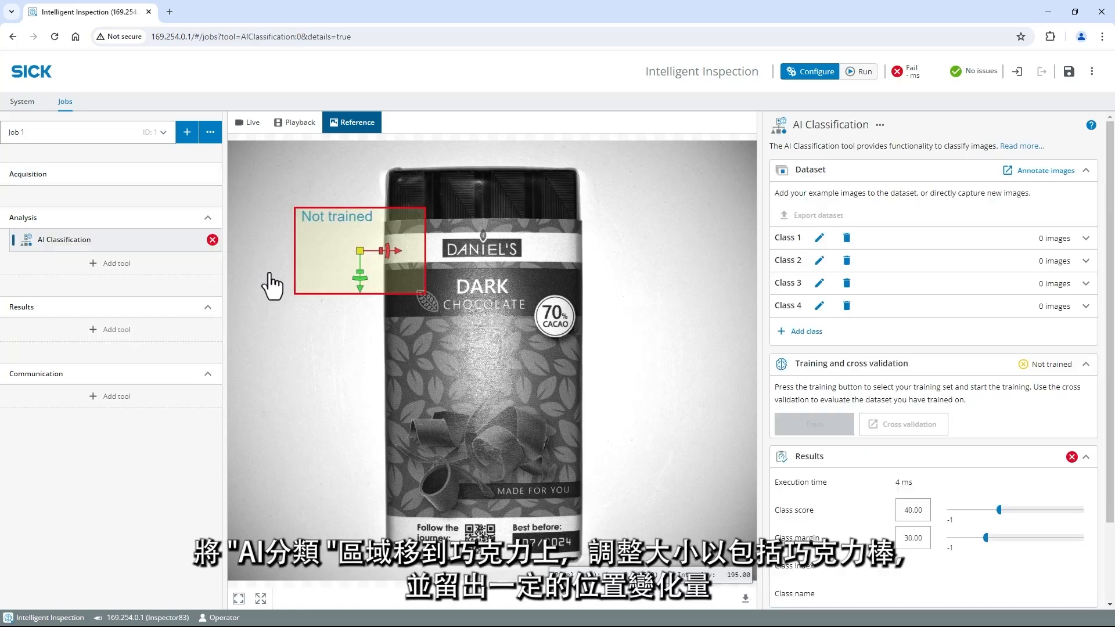
pyautogui.moveTo(325, 257); pyautogui.dragTo(358, 197)
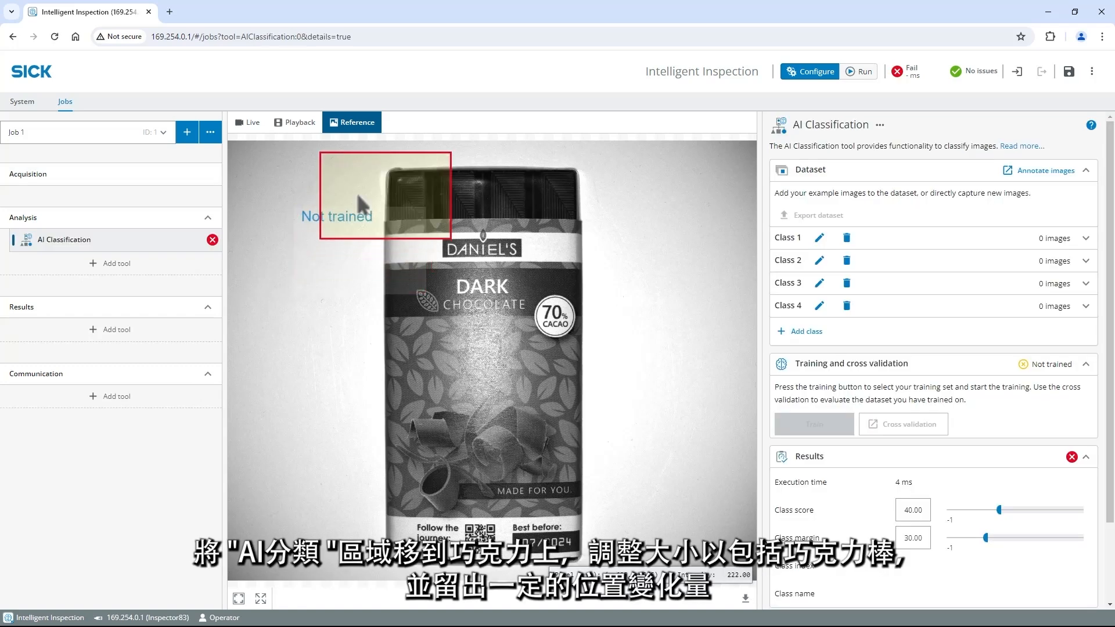
pyautogui.moveTo(451, 240); pyautogui.dragTo(640, 569)
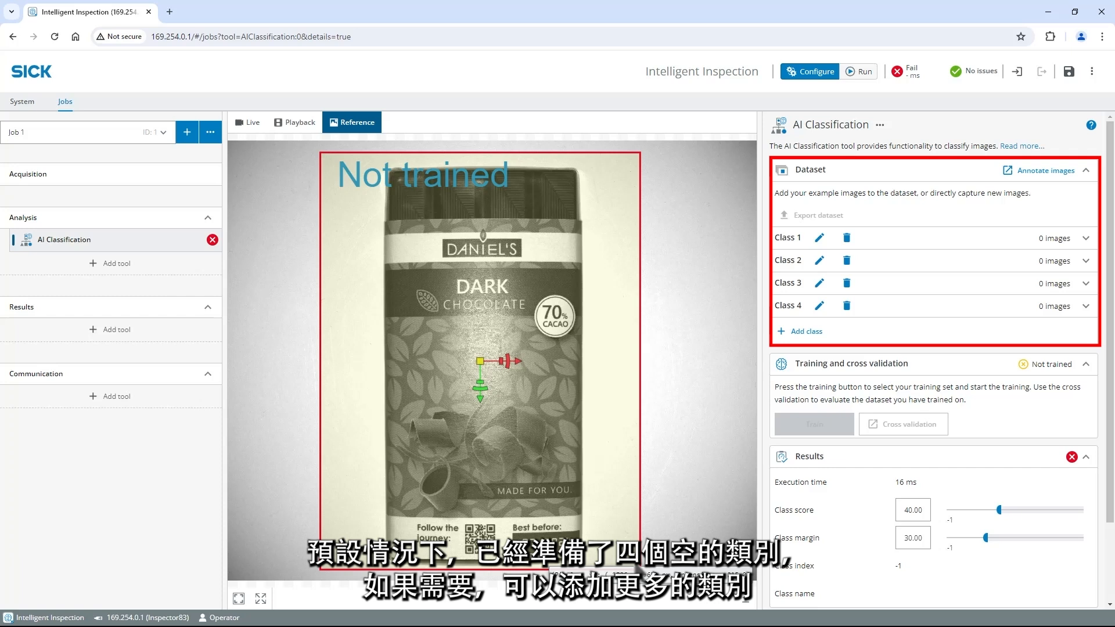
# Rename the dataset's Class 1 to "Dark chocolate"
pyautogui.click(819, 239)
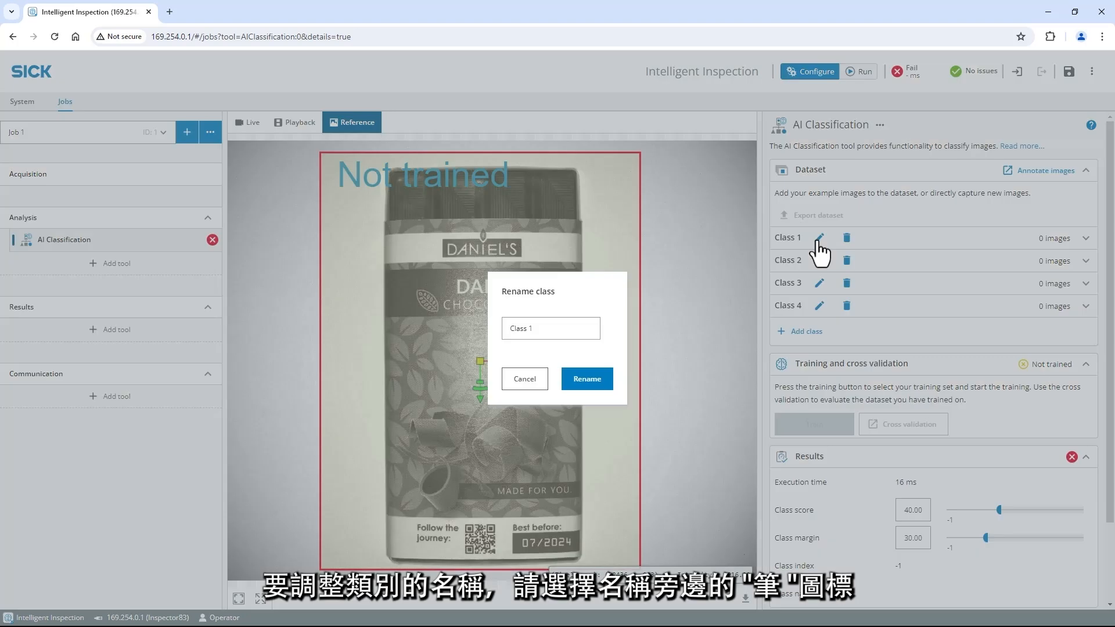
pyautogui.moveTo(582, 328); pyautogui.dragTo(504, 329)
pyautogui.write('Dark chocolate')
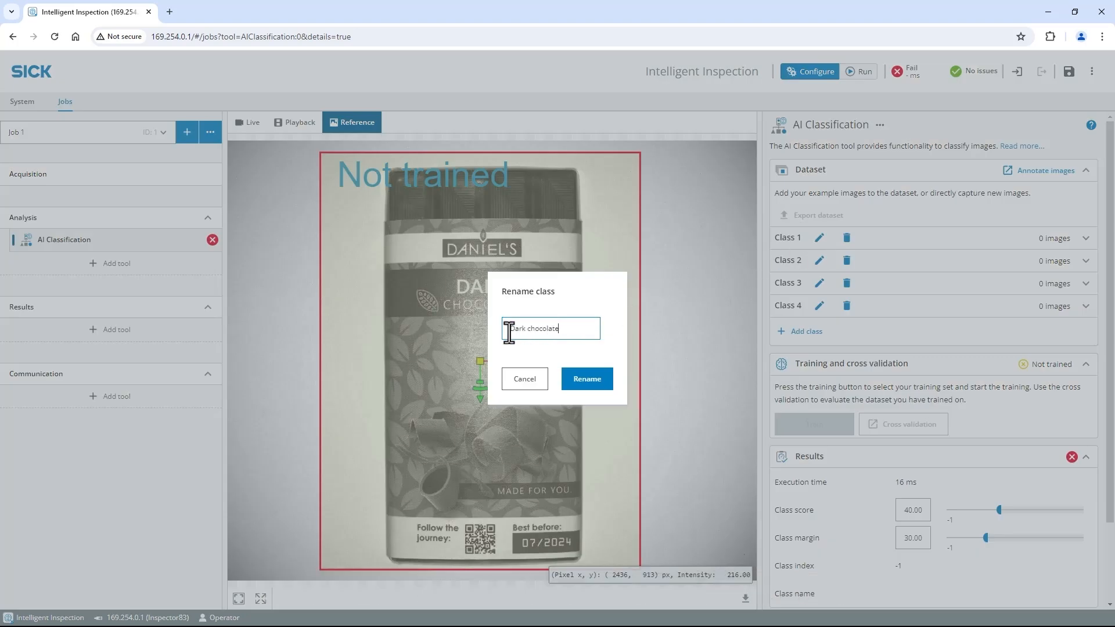
pyautogui.click(587, 381)
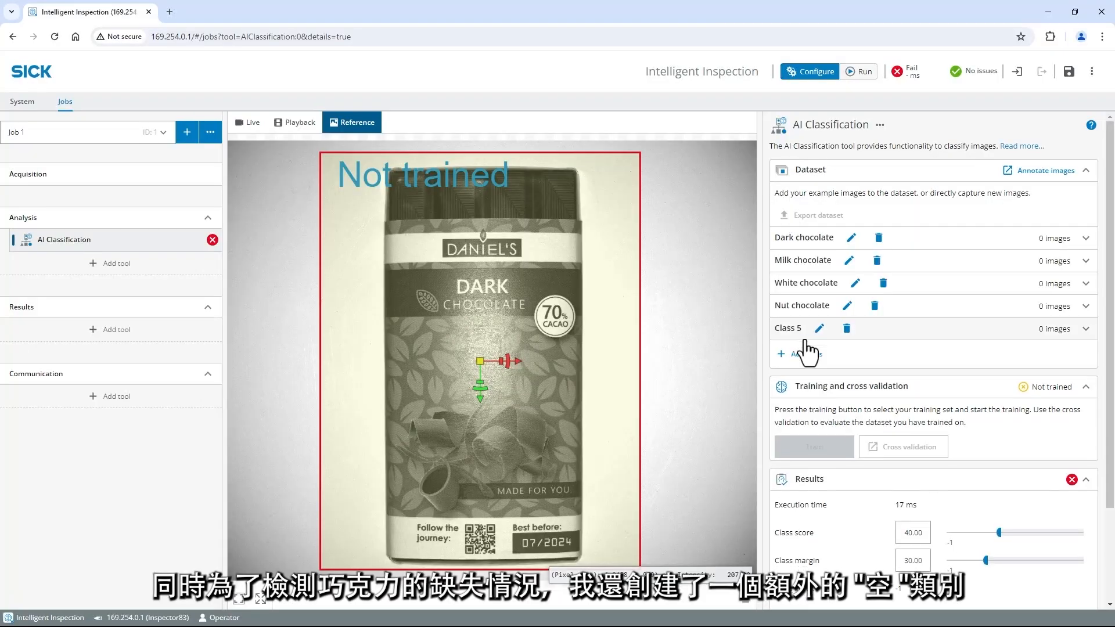
# Rename the dataset's Class 5 to "Empty"
pyautogui.click(819, 328)
pyautogui.moveTo(580, 329); pyautogui.dragTo(465, 333)
pyautogui.write('Empty')
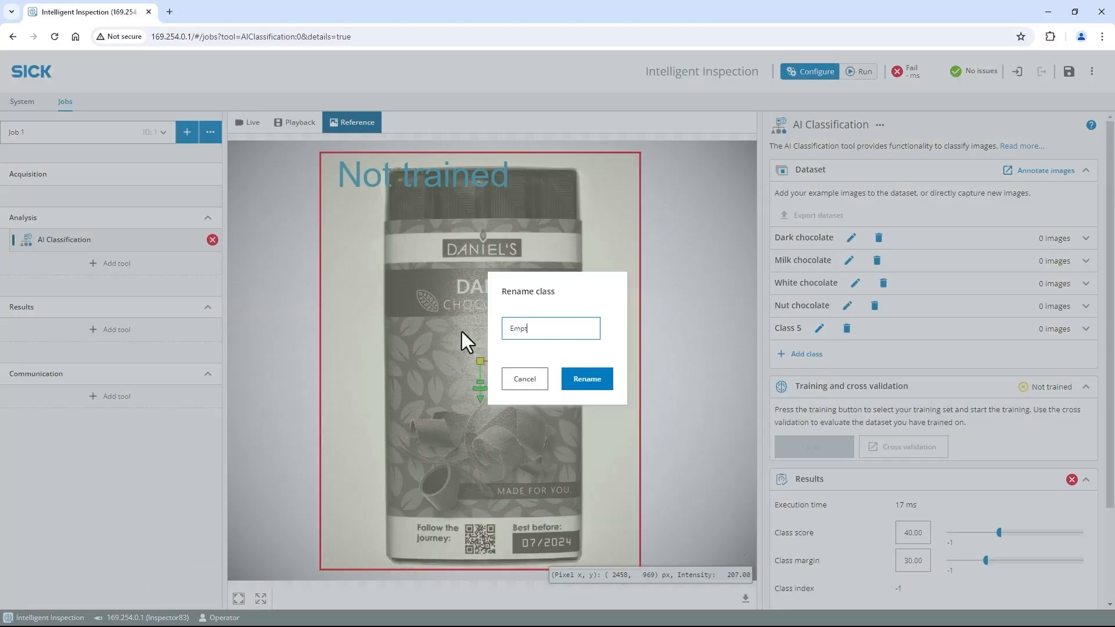
pyautogui.click(587, 380)
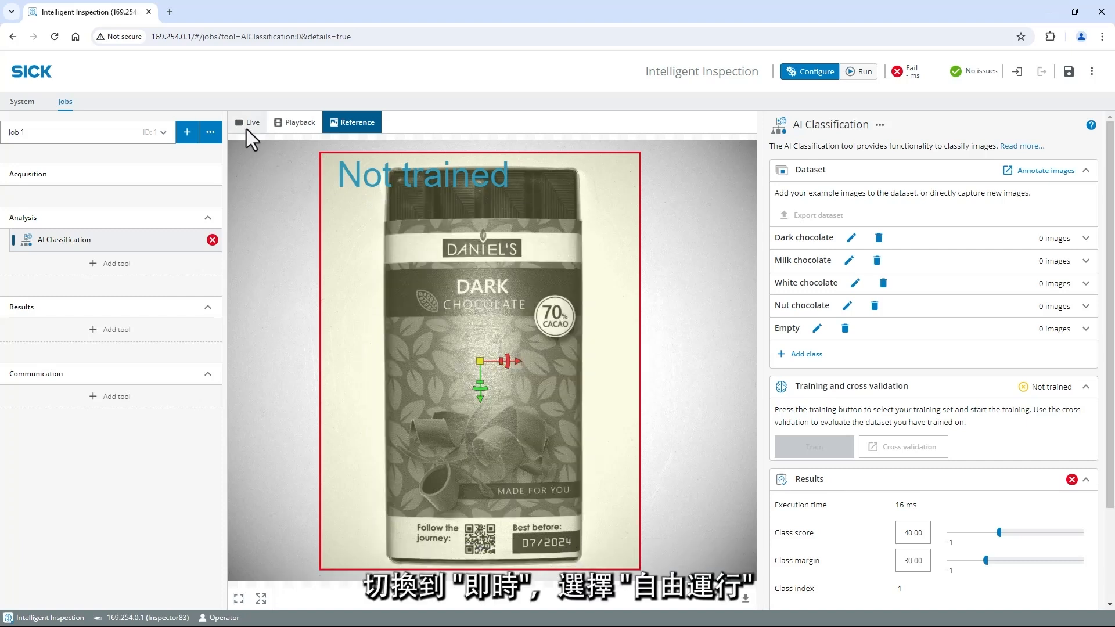
# Start free-running live acquisition and add ten active images of the bar in varied positions to the Dark chocolate class
pyautogui.click(246, 123)
pyautogui.click(283, 598)
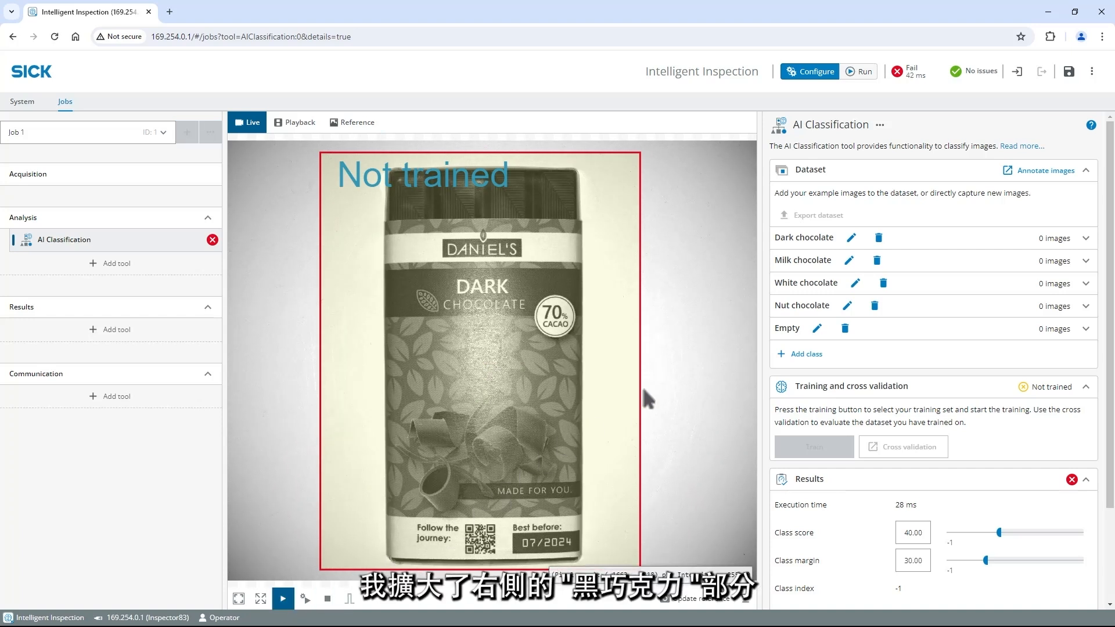
pyautogui.click(1032, 245)
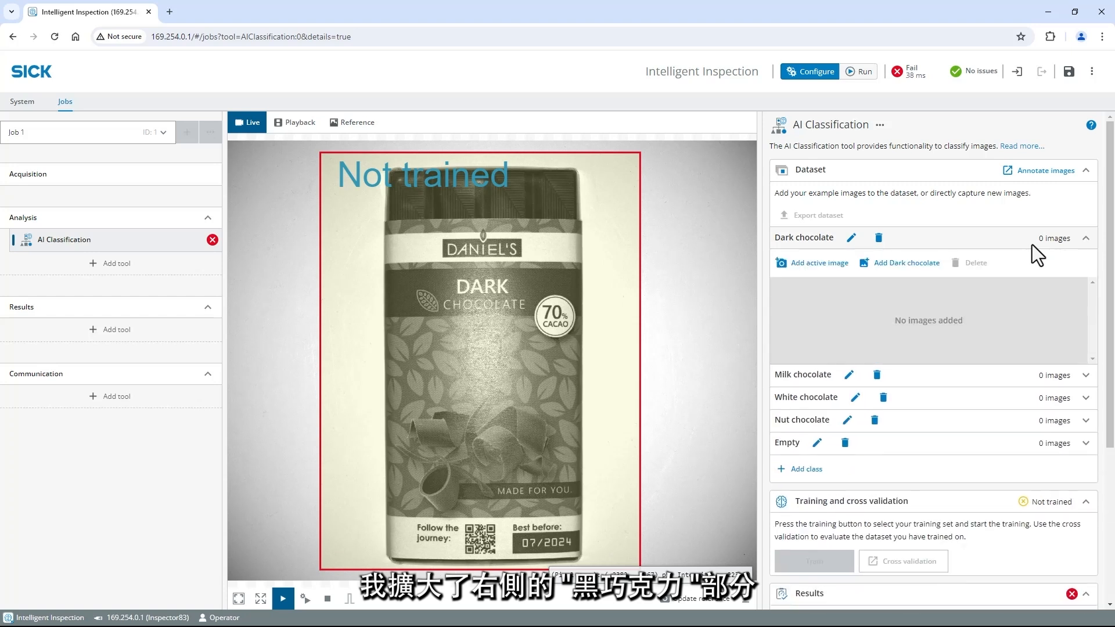
pyautogui.click(831, 275)
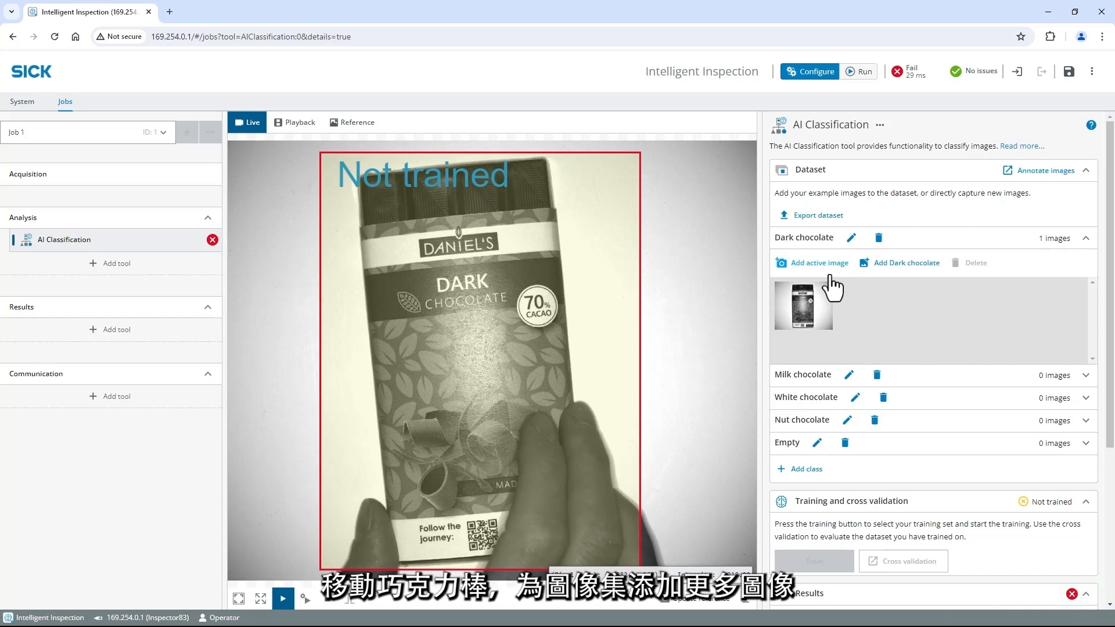
pyautogui.click(830, 275)
pyautogui.click(830, 275)
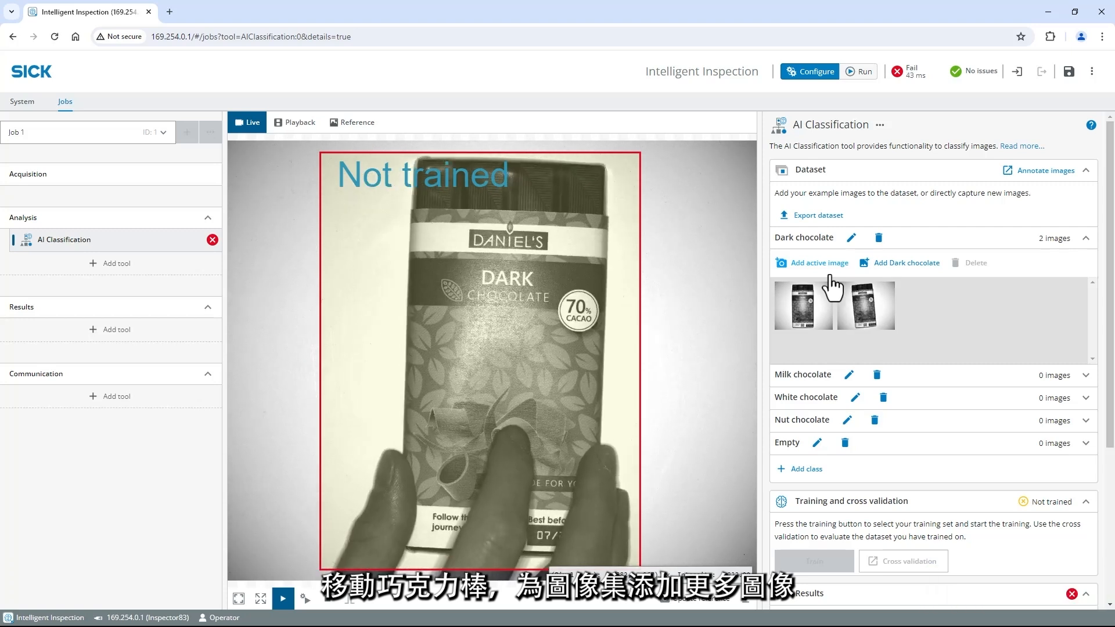
pyautogui.click(830, 276)
pyautogui.click(830, 275)
pyautogui.click(831, 275)
pyautogui.click(830, 276)
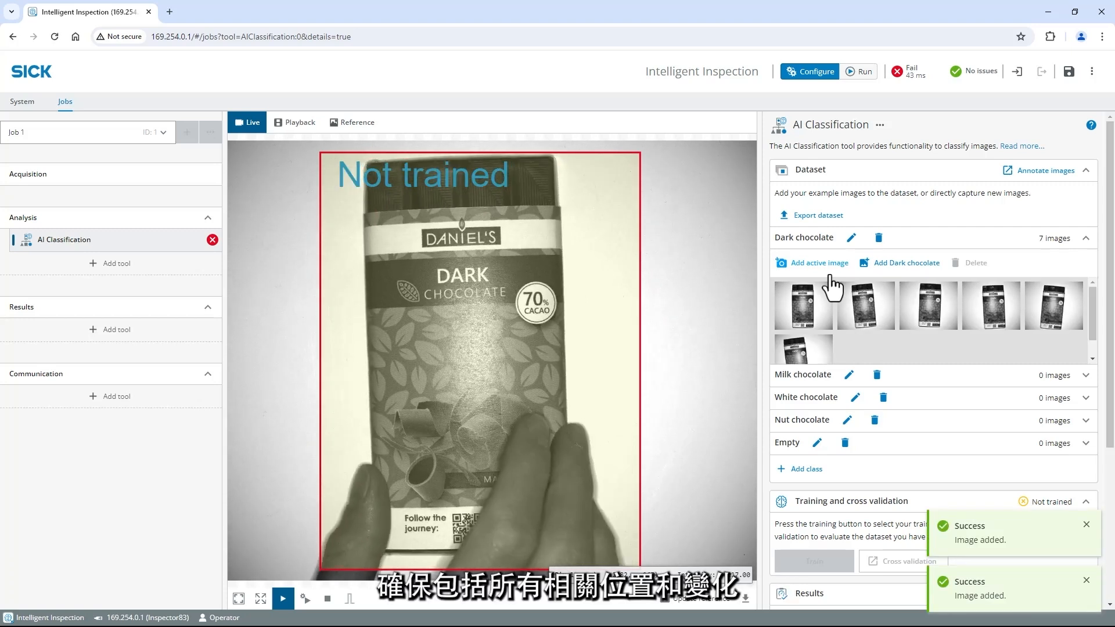
pyautogui.click(830, 275)
pyautogui.click(830, 275)
pyautogui.click(831, 275)
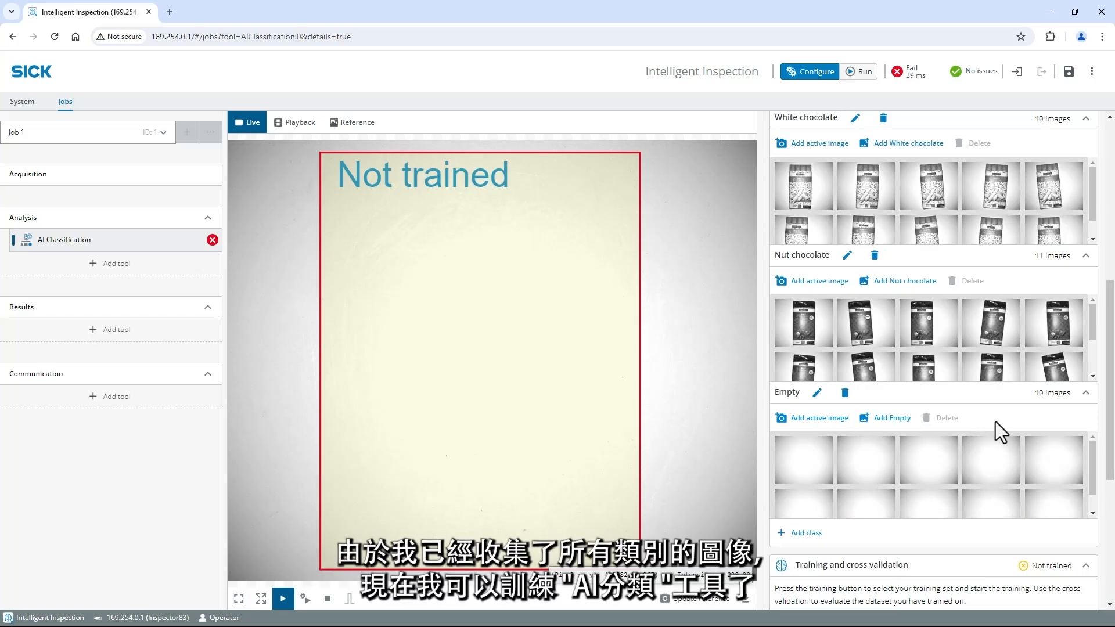
# Train the AI Classification tool on the collected images of all five classes
pyautogui.scroll(-1, 1111, 485)
pyautogui.scroll(-3, 1111, 485)
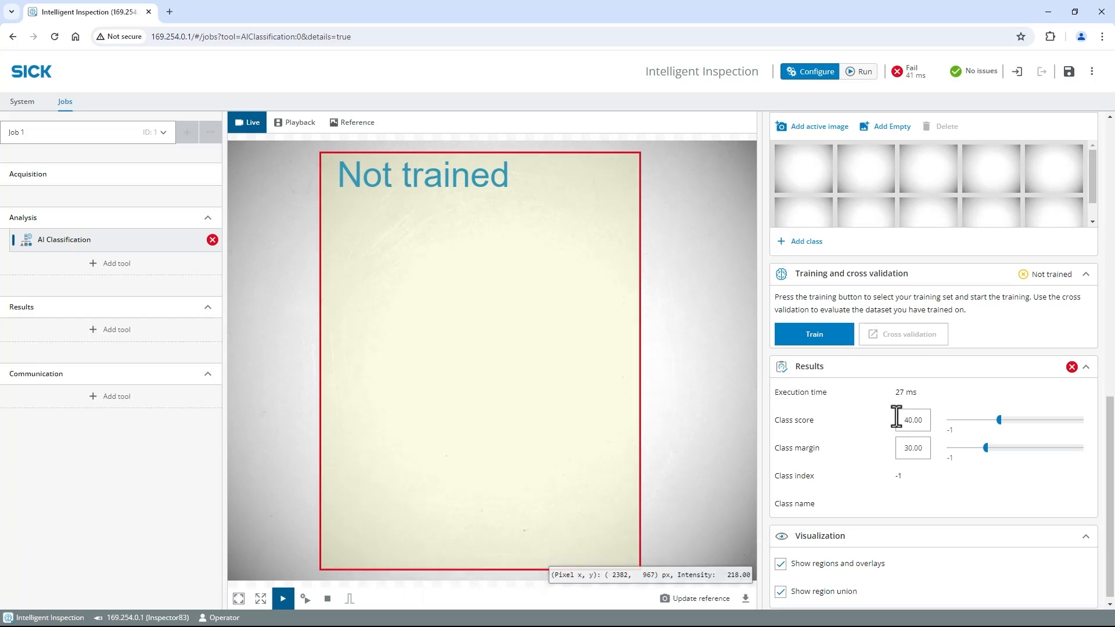
pyautogui.click(823, 344)
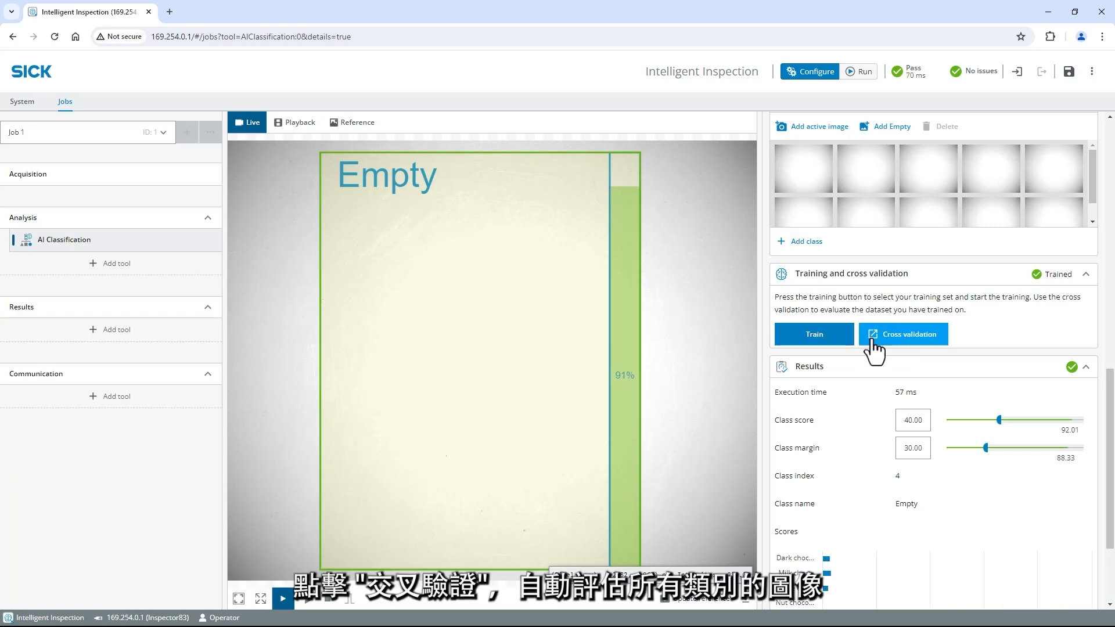
# Run cross validation on the dataset and examine the result and class markers on a dark chocolate sample
pyautogui.click(908, 350)
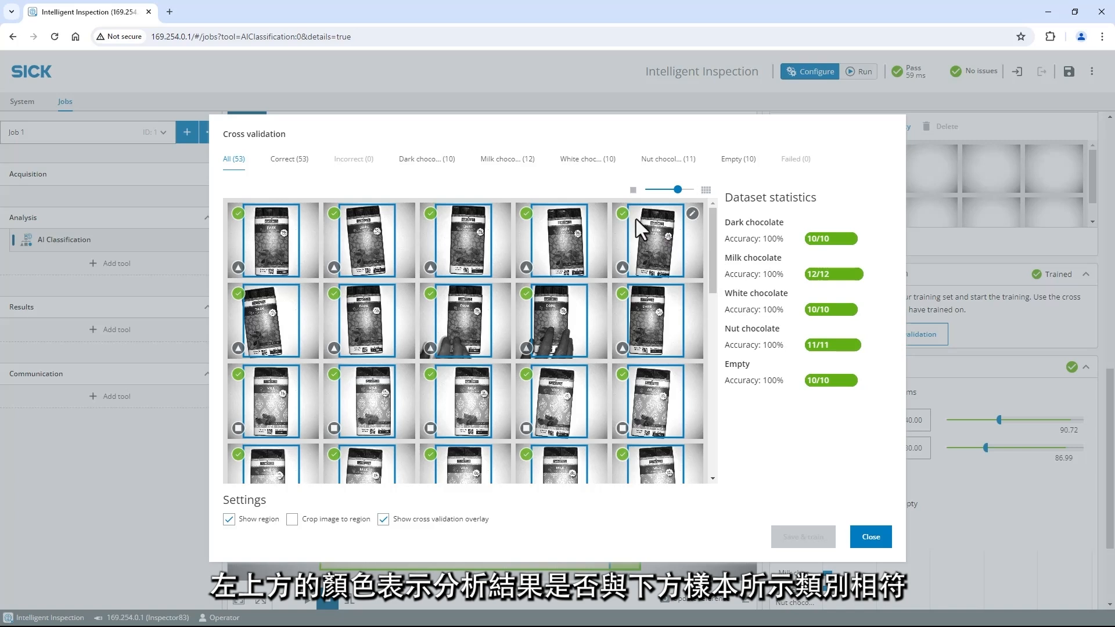
pyautogui.moveTo(624, 217)
pyautogui.moveTo(623, 267)
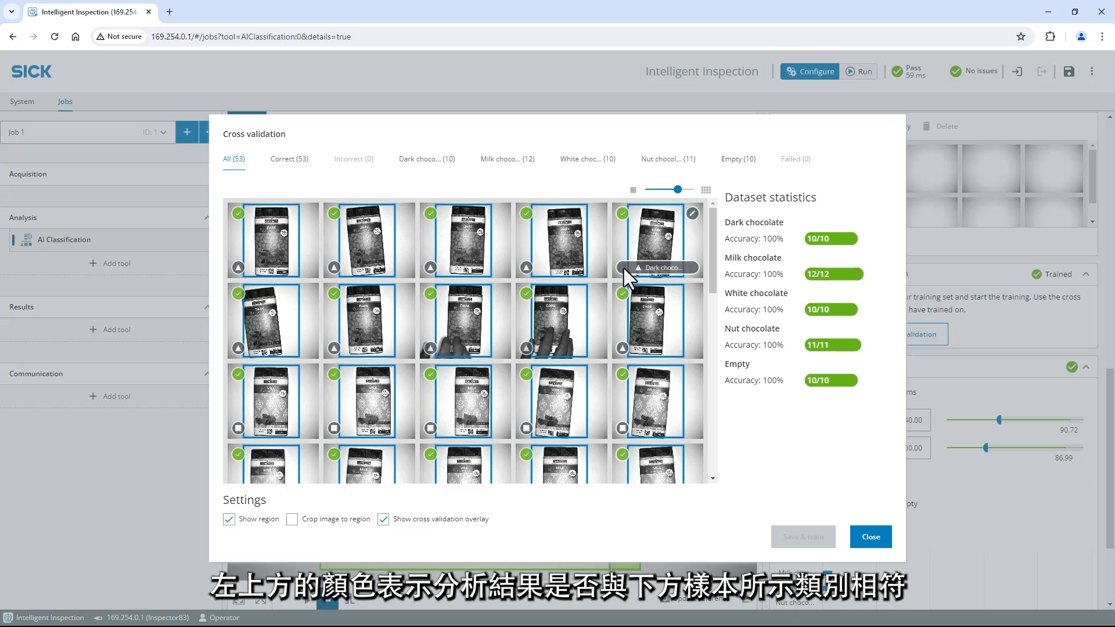